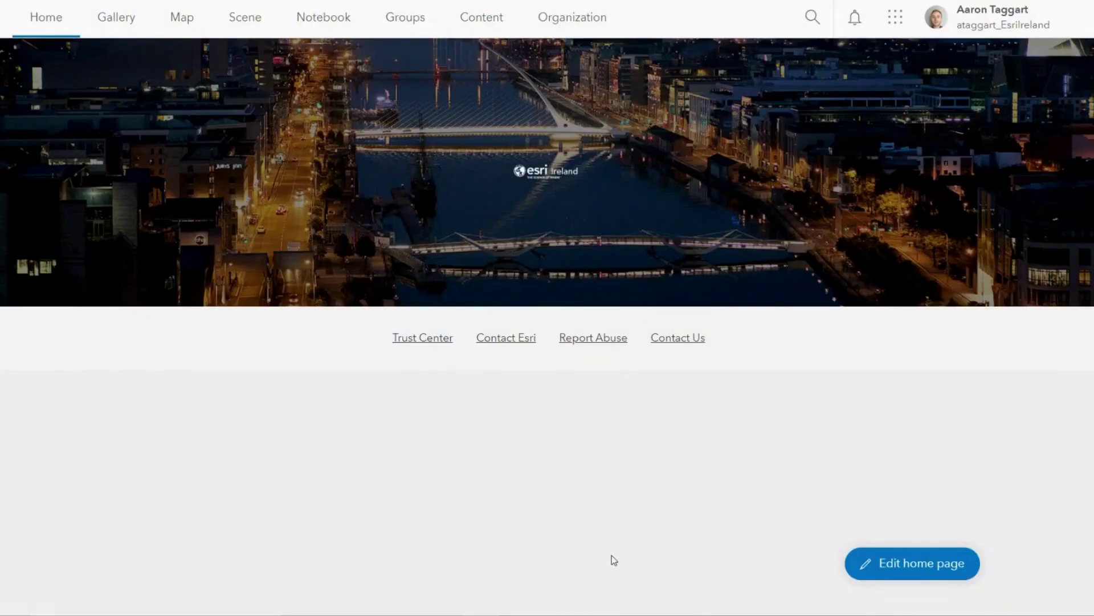
# Step: Review the organization Overview: 11,000.56 credits remaining, 34 members, 0 pending, and add-on licenses
pyautogui.click(592, 21)
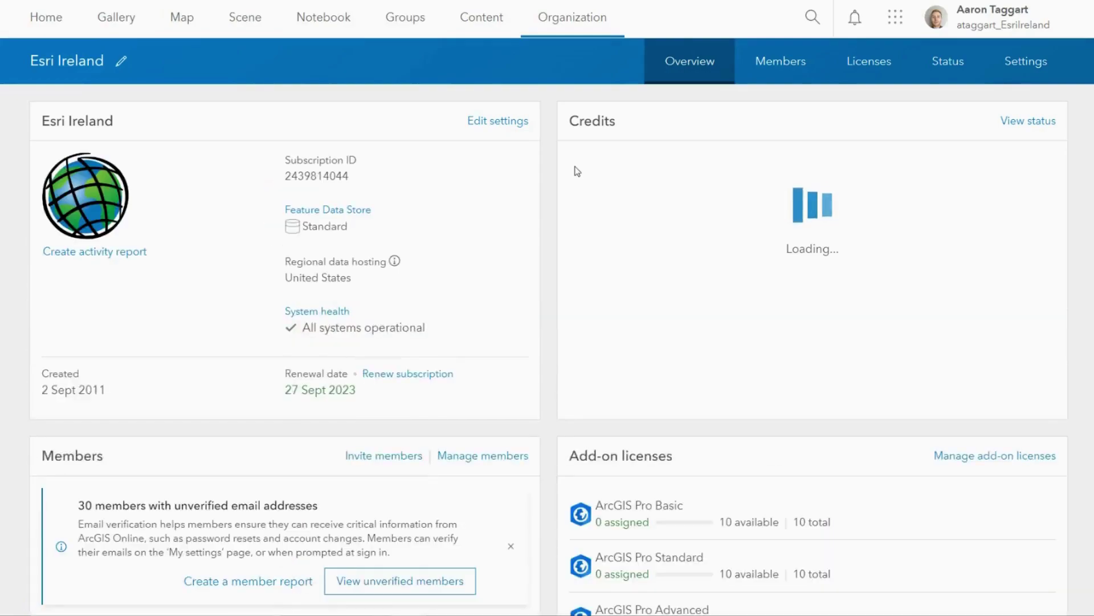
pyautogui.scroll(-2, 15, 359)
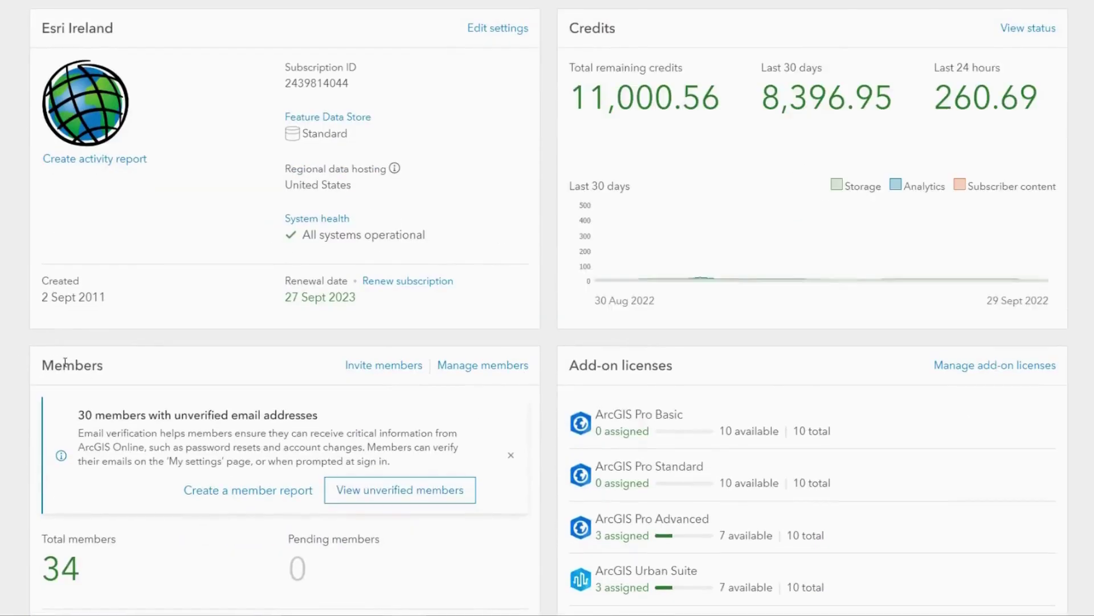
pyautogui.scroll(2, 733, 305)
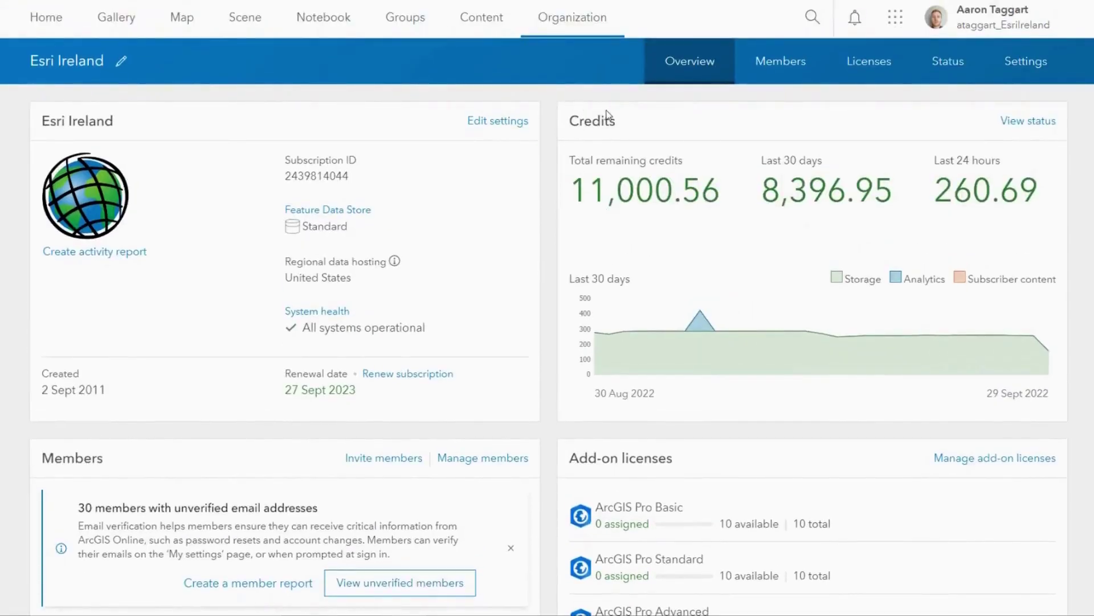
pyautogui.scroll(-4, 608, 114)
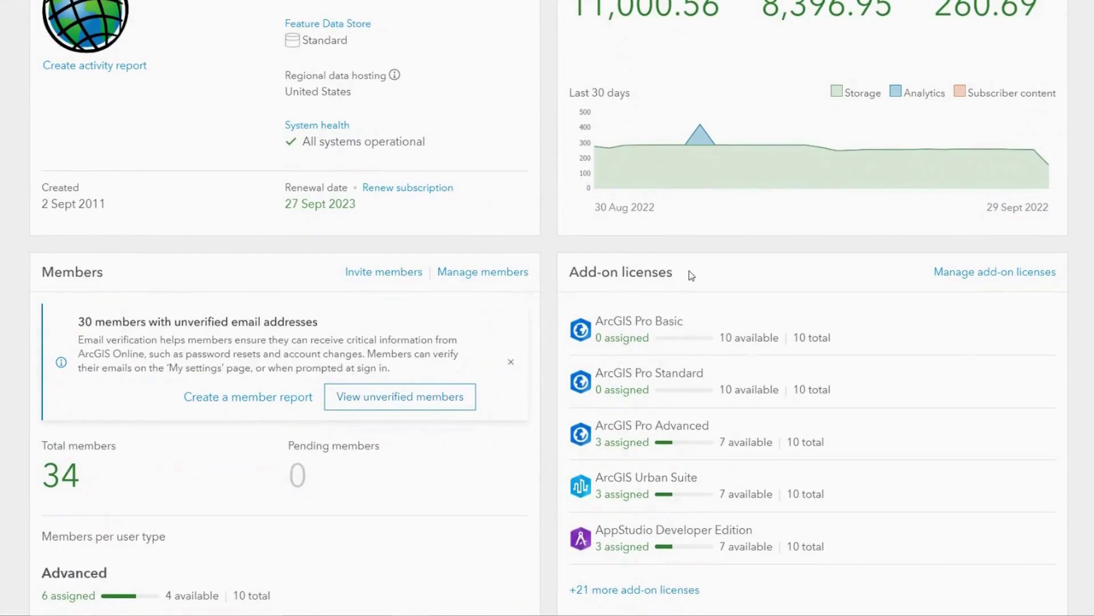
pyautogui.scroll(-4, 317, 228)
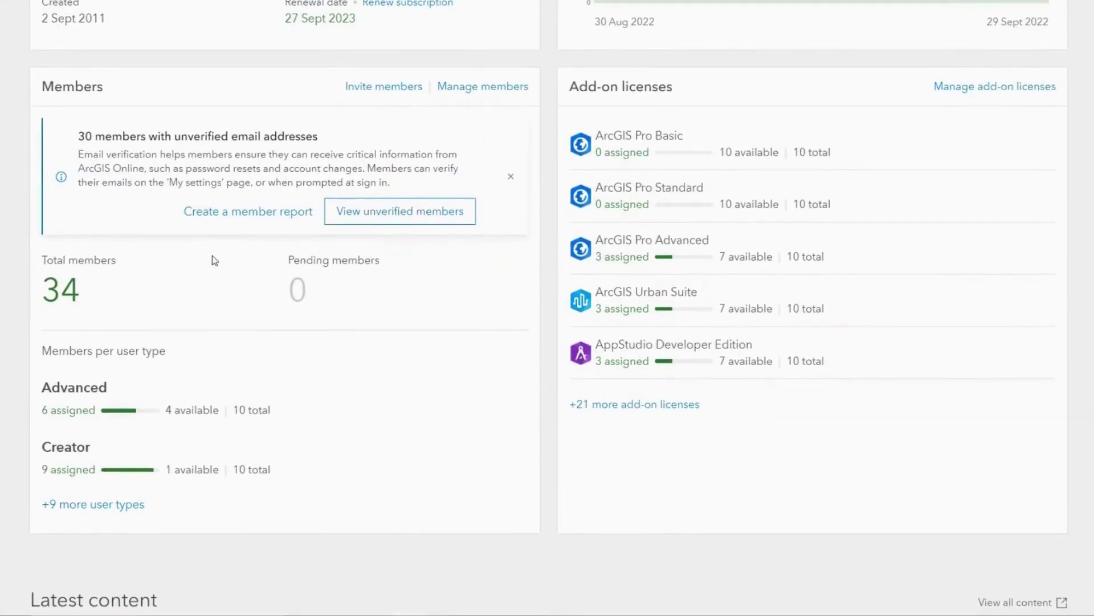
# Step: Compare the add-member methods, settle on 'Add members without sending invitations', and continue to Compile member list
pyautogui.click(406, 86)
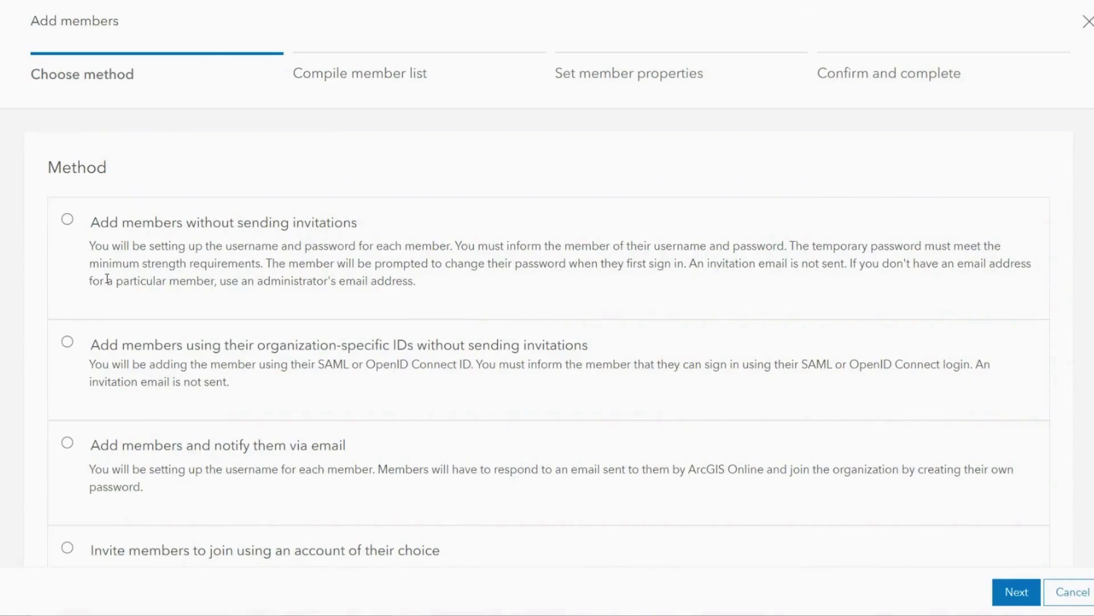
pyautogui.click(67, 220)
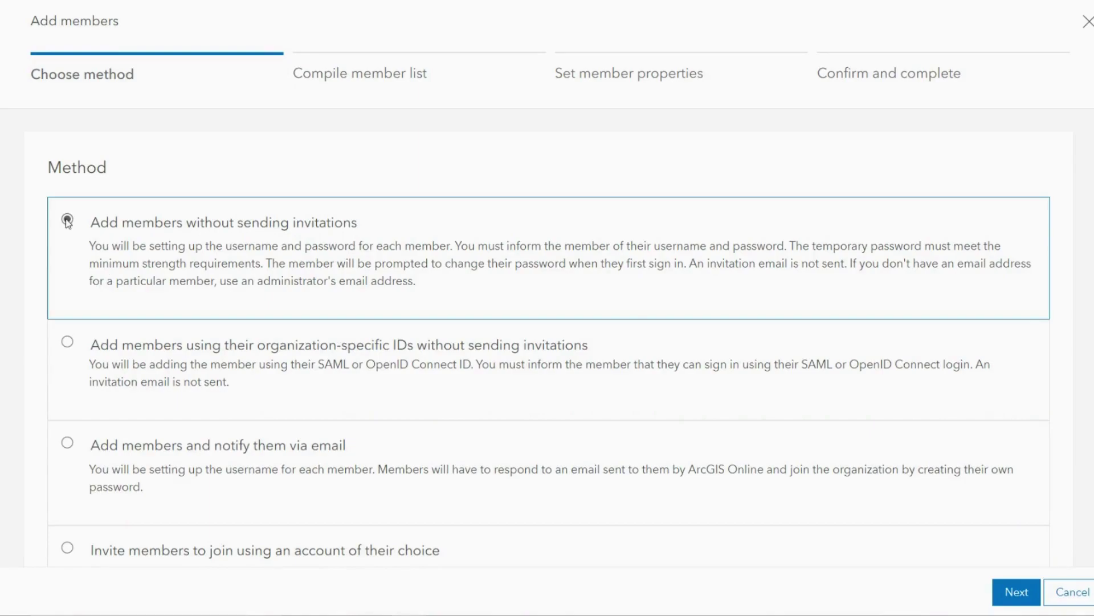
pyautogui.click(67, 443)
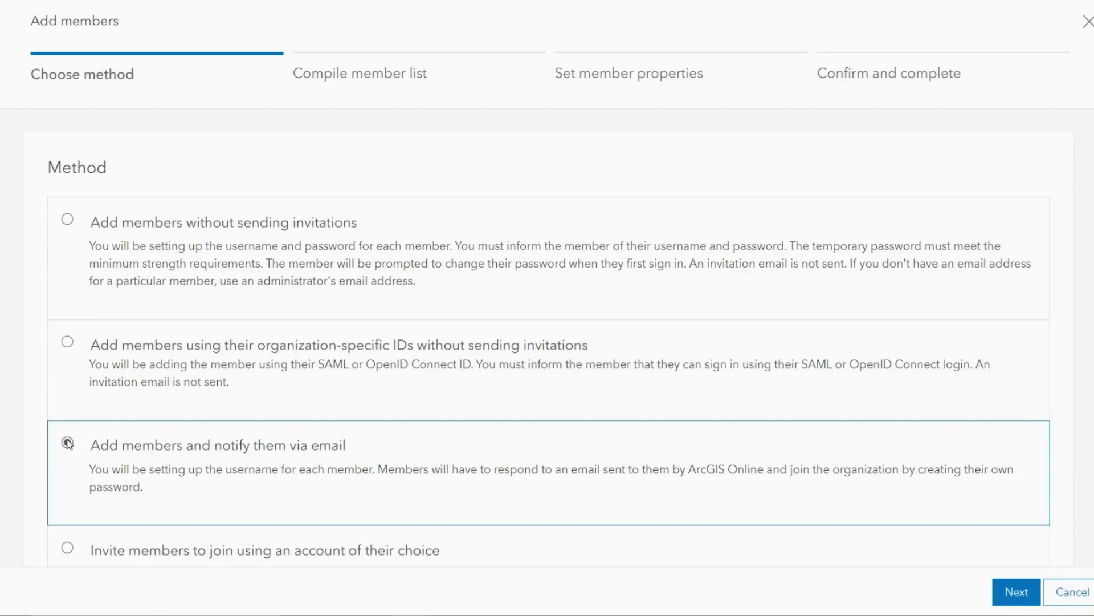
pyautogui.scroll(-2, 67, 433)
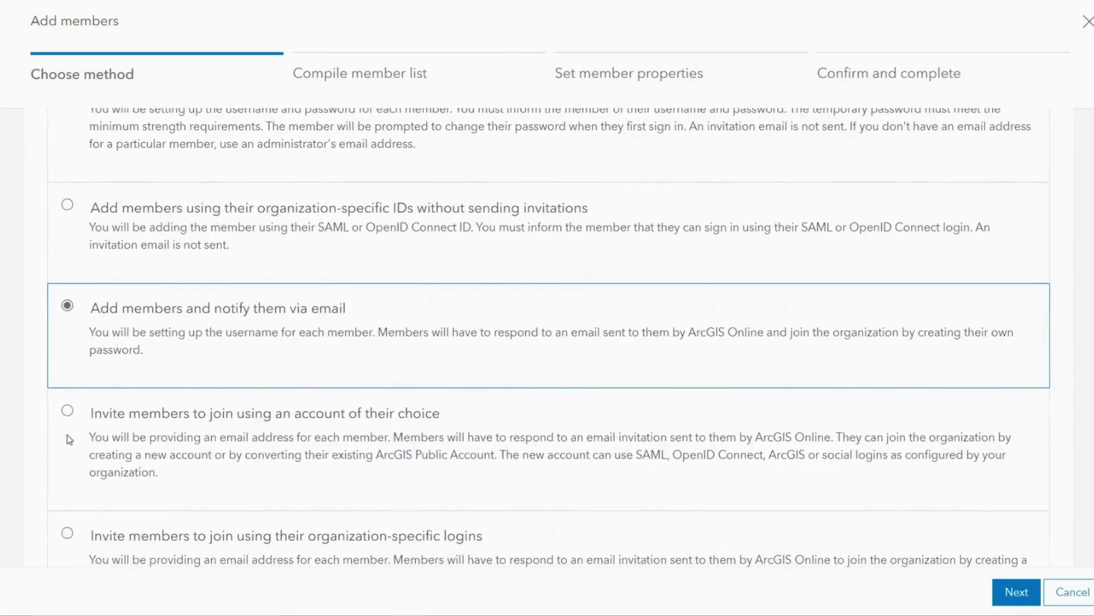
pyautogui.click(68, 411)
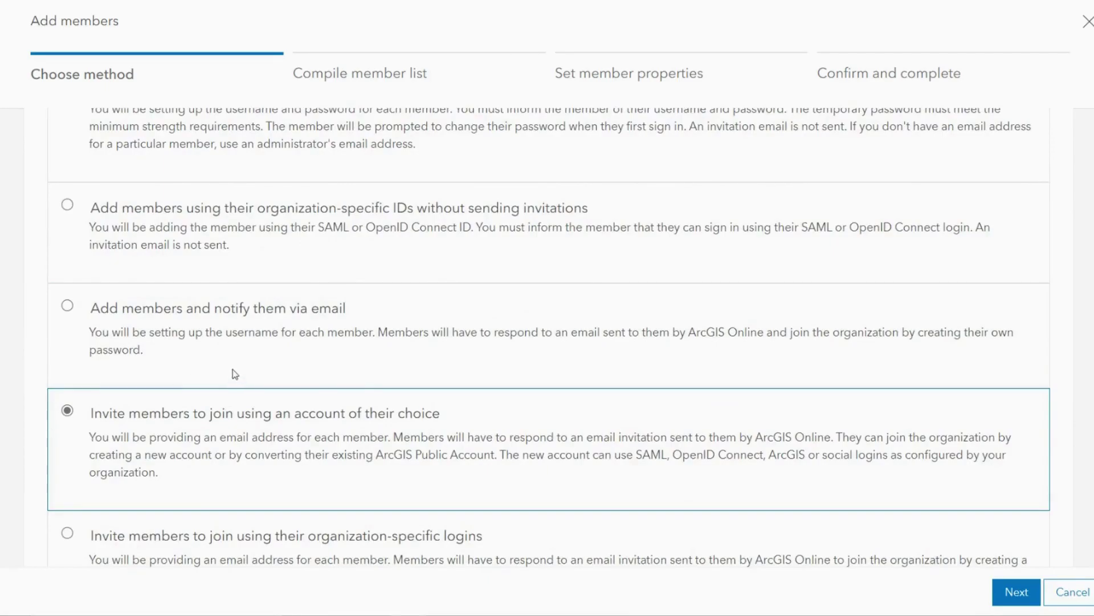
pyautogui.scroll(3, 392, 345)
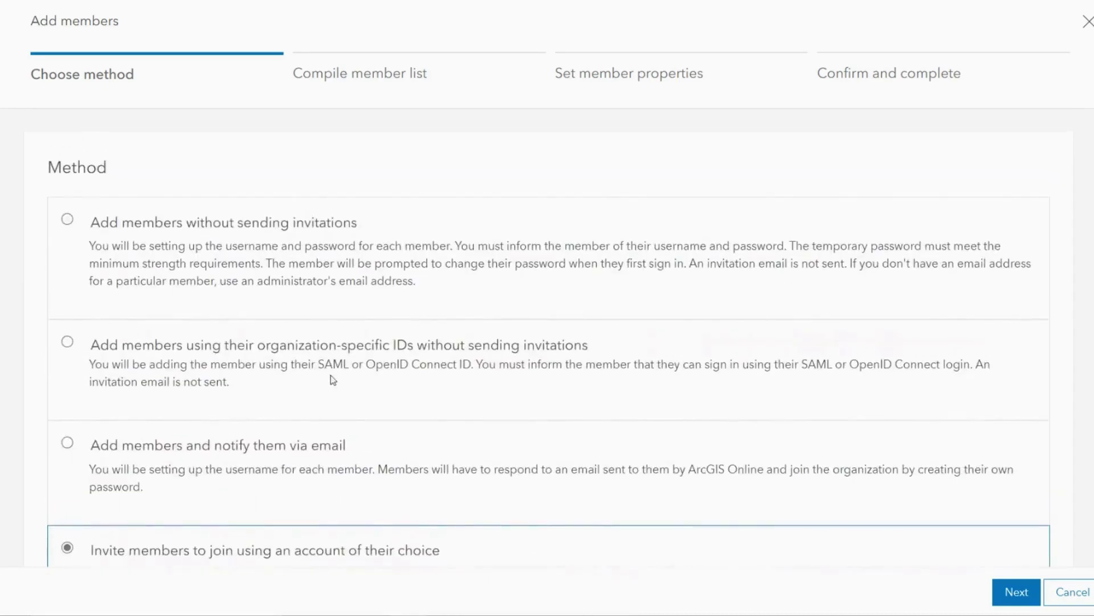
pyautogui.click(68, 221)
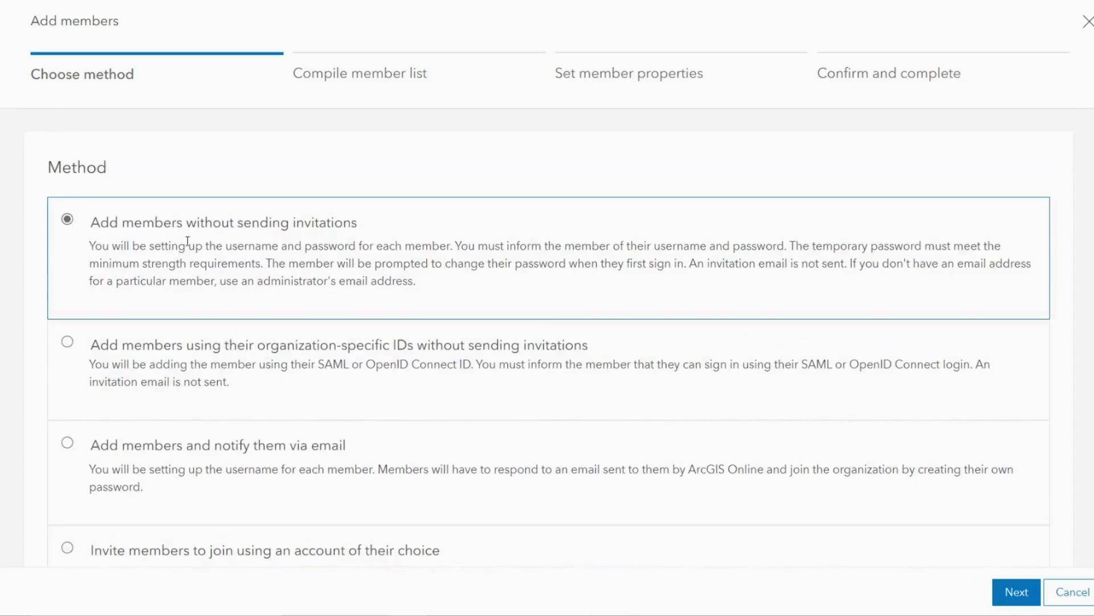
pyautogui.scroll(-4, 587, 240)
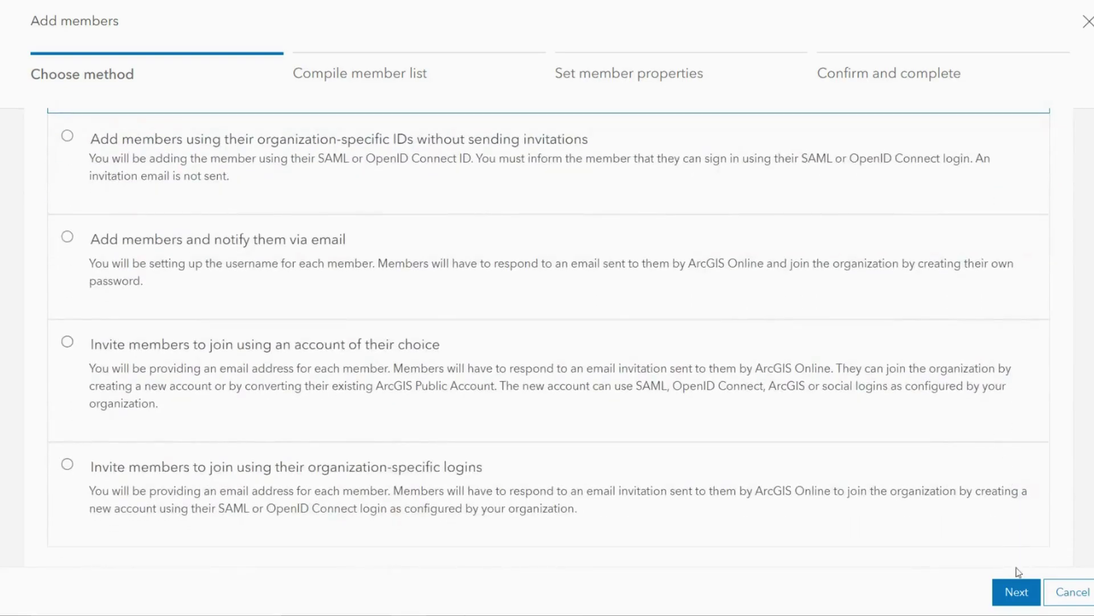
pyautogui.click(1018, 593)
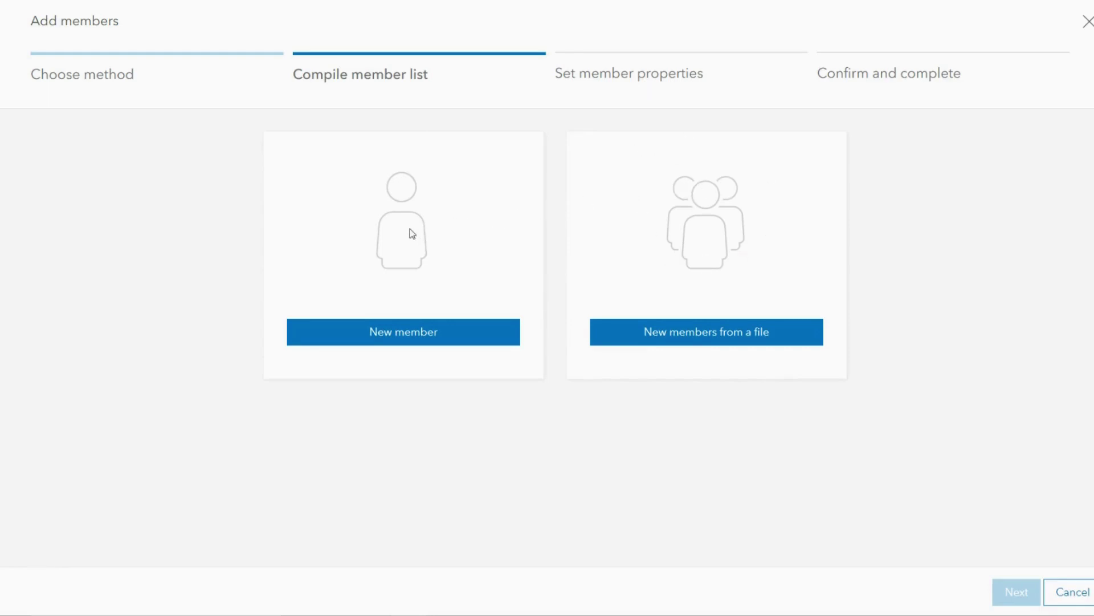
# Step: Start a New member form and enter the member's first name, last name and e-mail address
pyautogui.click(420, 332)
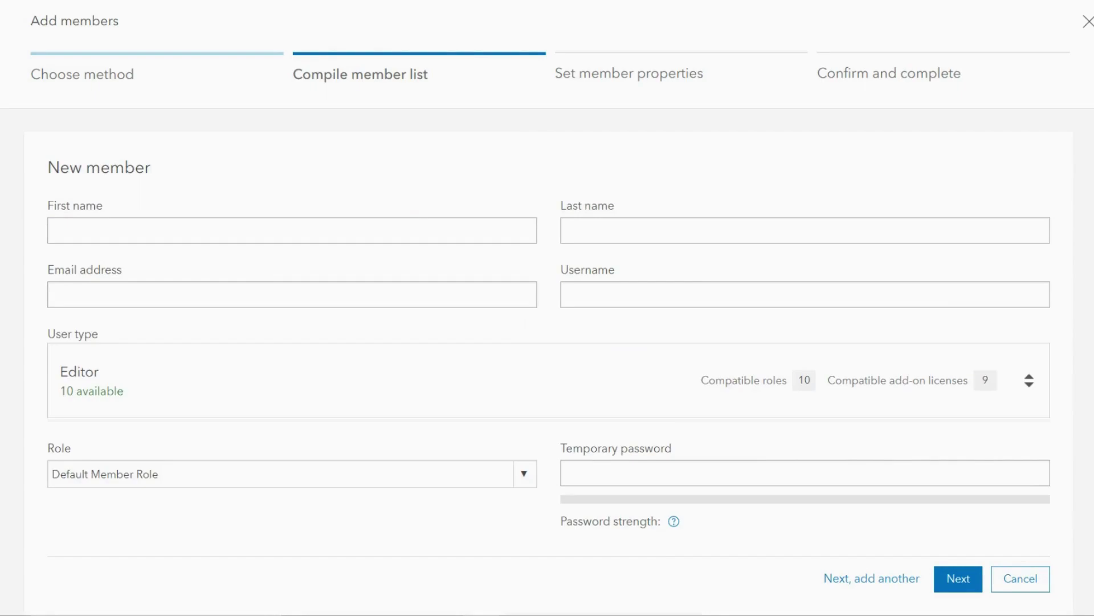
pyautogui.click(208, 231)
pyautogui.write('Esri')
pyautogui.click(774, 229)
pyautogui.write('Ireland')
pyautogui.click(223, 303)
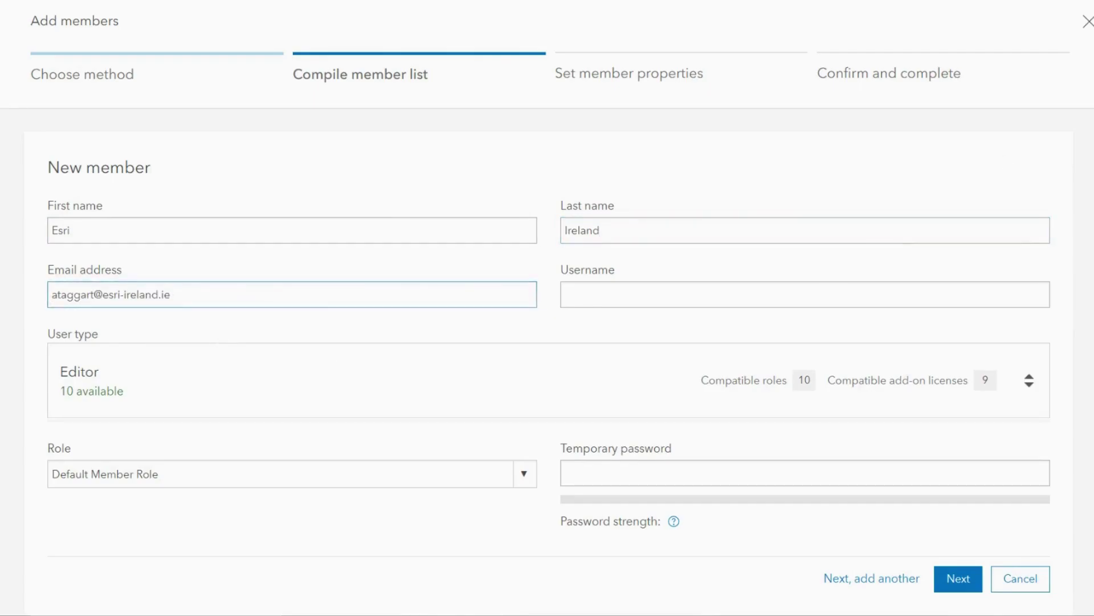
pyautogui.press('Tab')
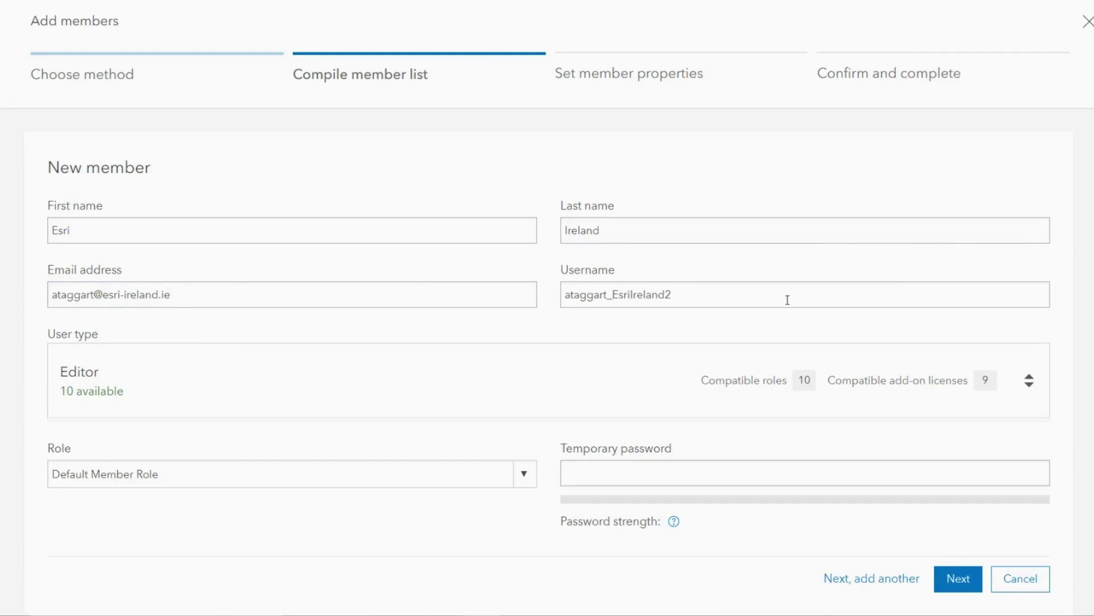
# Step: Replace the suggested username with a custom one and paste a temporary password
pyautogui.click(768, 296)
pyautogui.hotkey('ctrl', 'a')
pyautogui.write('EsriIreland_NewMember')
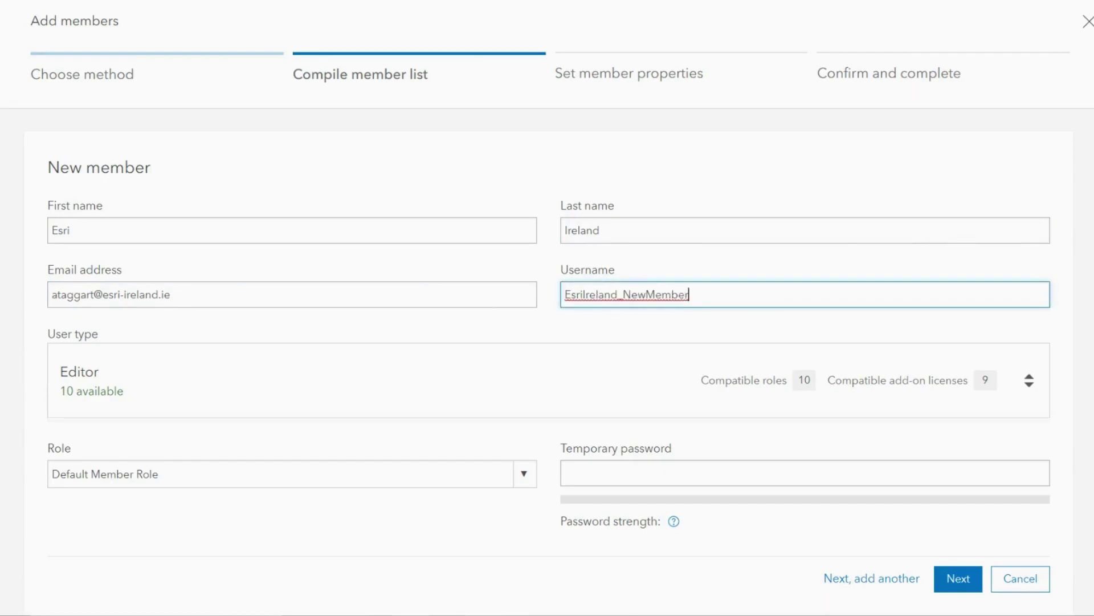
pyautogui.press('Tab')
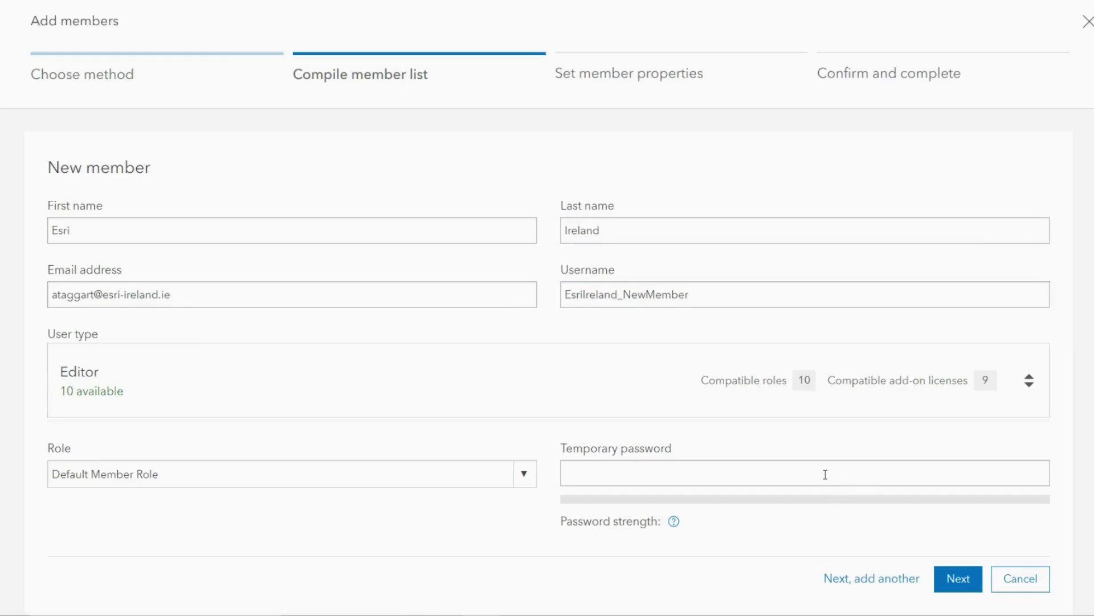
pyautogui.click(823, 471)
pyautogui.hotkey('ctrl', 'v')
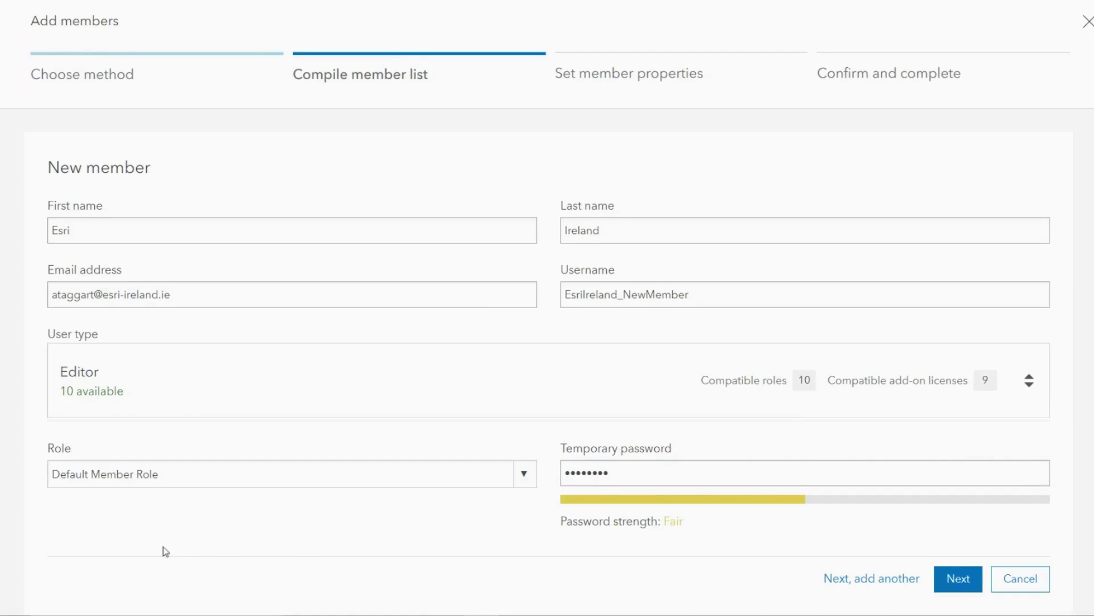
# Step: Set the new member's user type to Creator and their role to Publisher
pyautogui.click(247, 356)
pyautogui.click(221, 456)
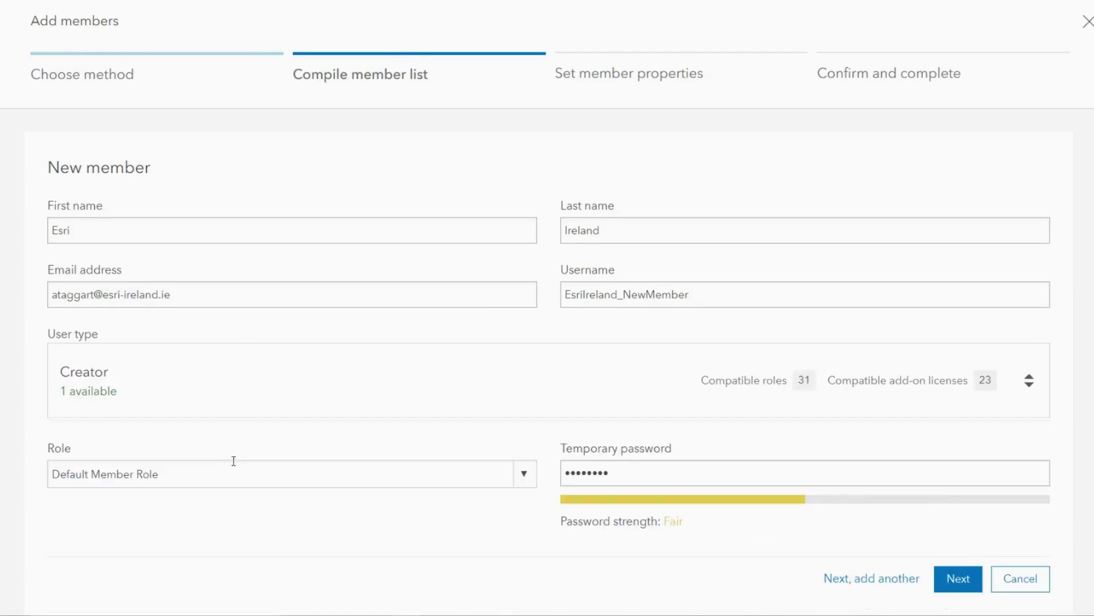
pyautogui.click(521, 482)
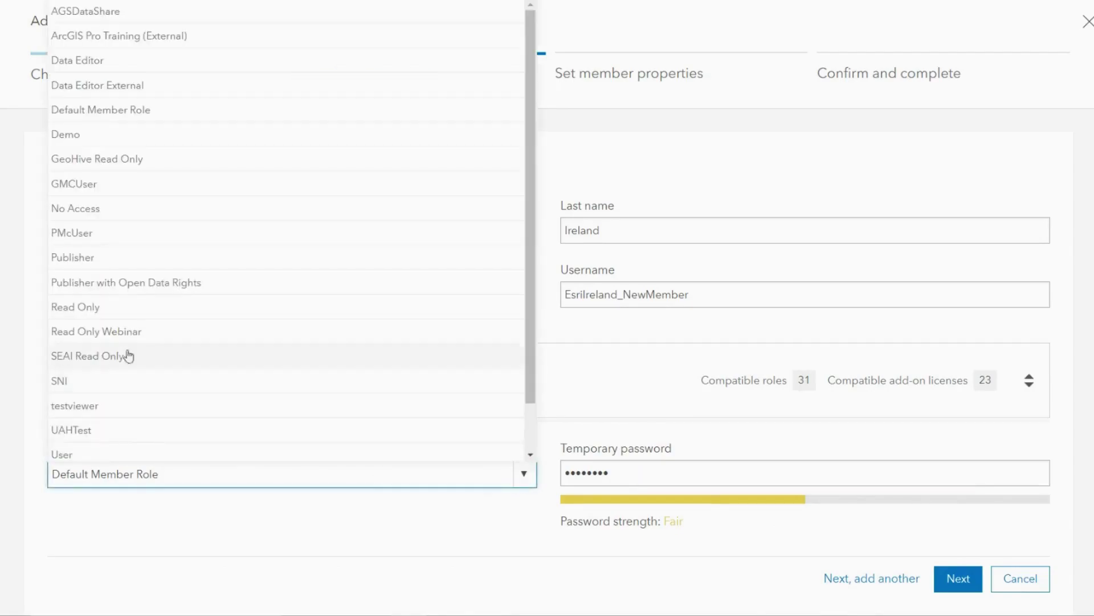
pyautogui.click(129, 258)
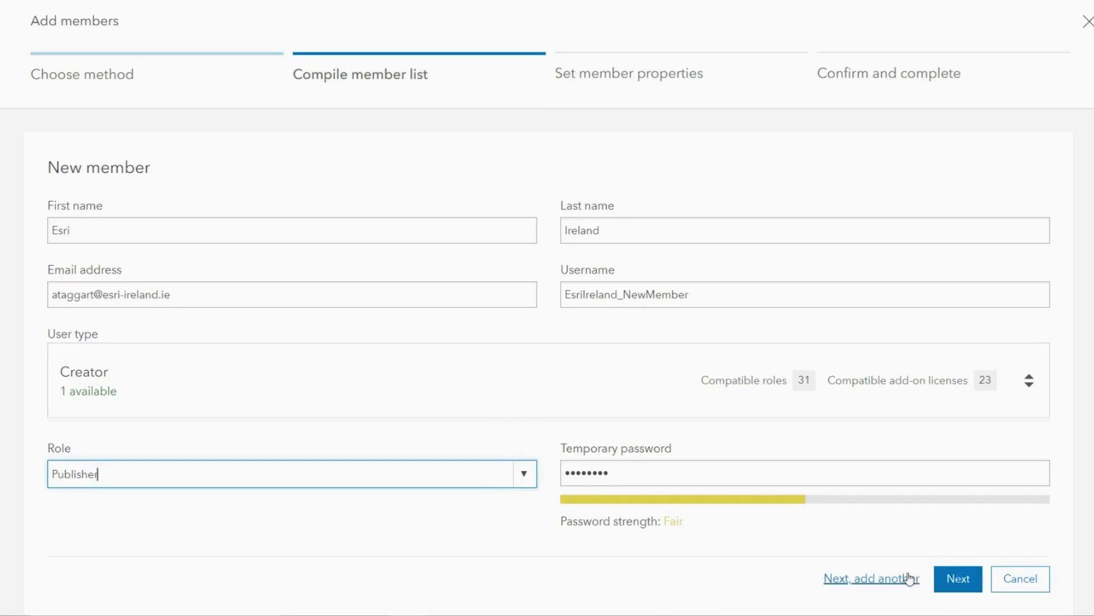
# Step: Add the member to the list, switch on Esri Access, and proceed to the confirmation summary
pyautogui.click(951, 582)
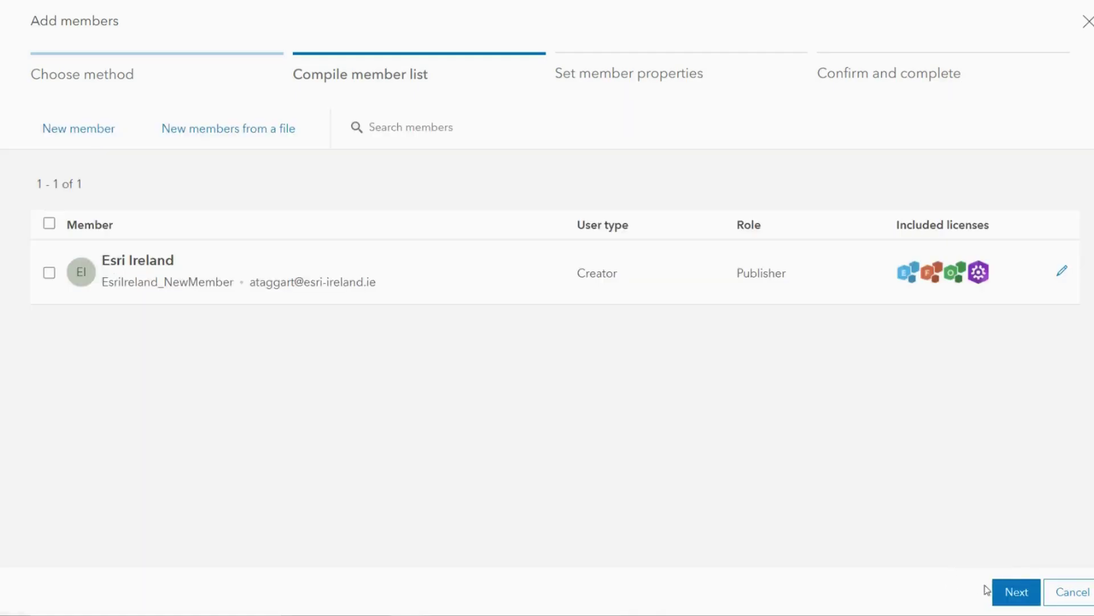
pyautogui.click(1017, 592)
pyautogui.scroll(-5, 940, 406)
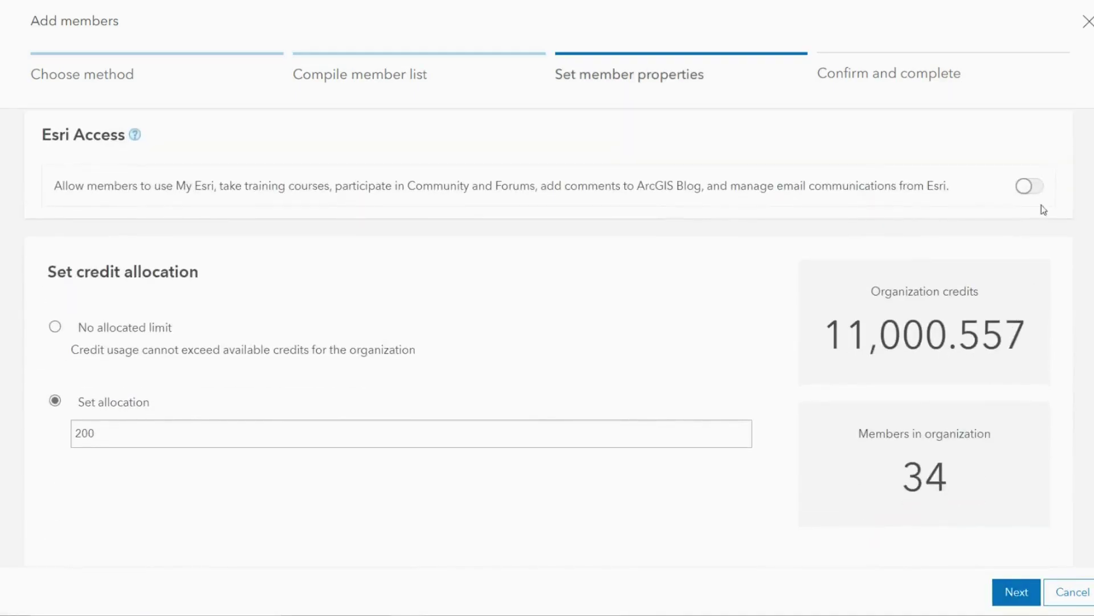
pyautogui.click(1030, 186)
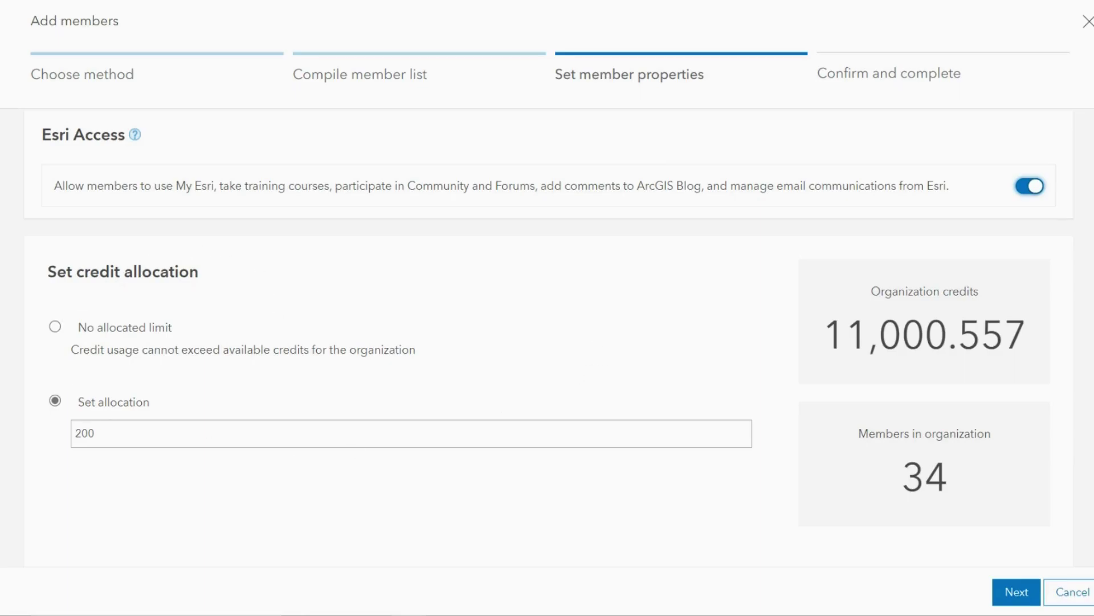
pyautogui.click(1021, 592)
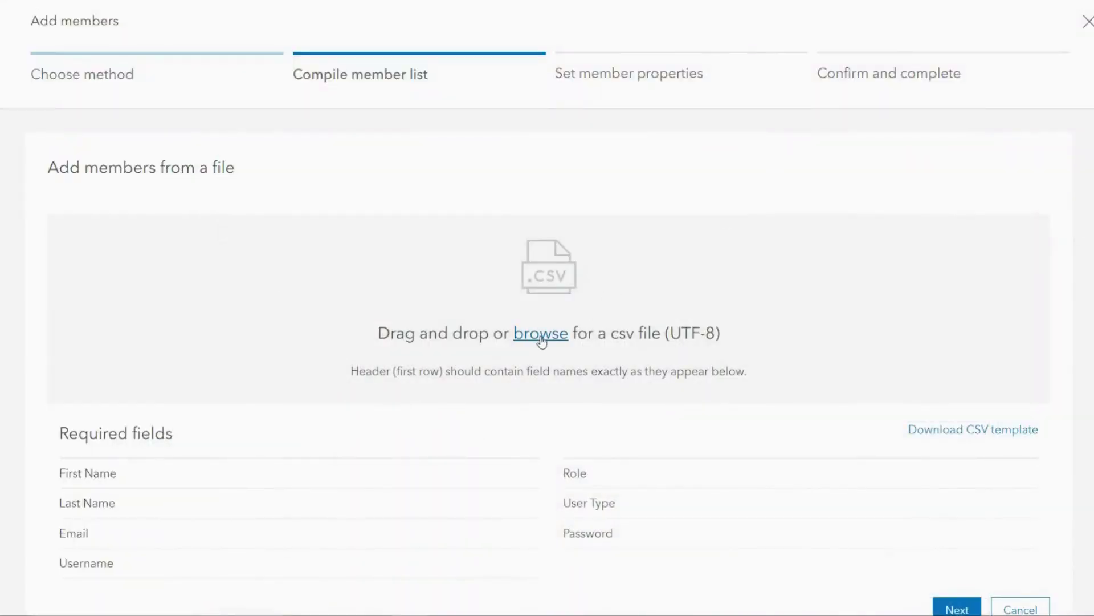
# Step: Load invite_csv_template (3).csv from the file browser, importing 4 members with validated fields
pyautogui.click(541, 340)
pyautogui.click(255, 51)
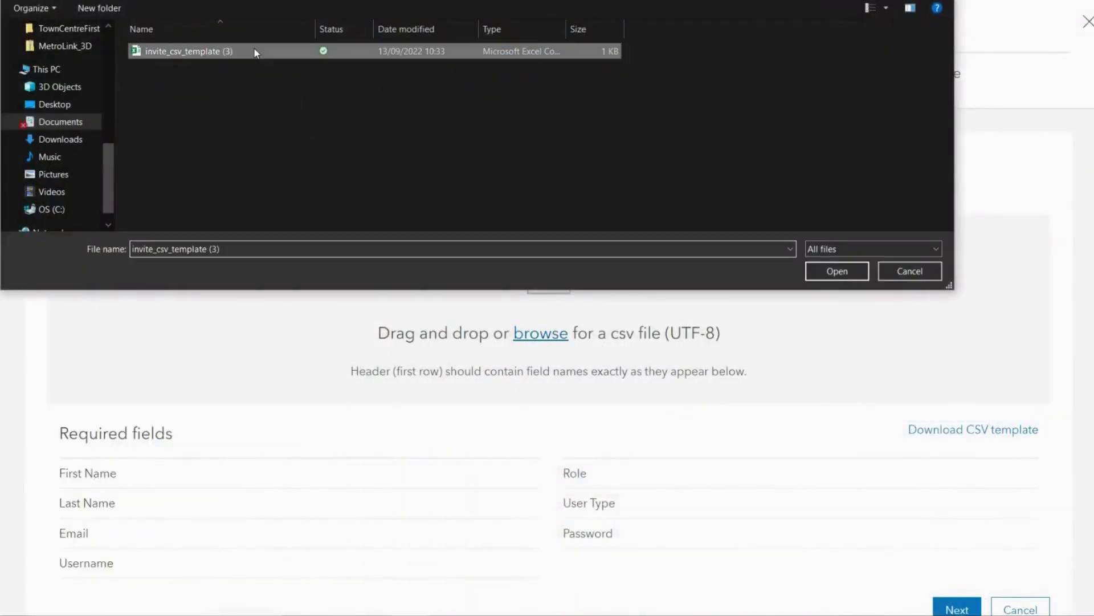
pyautogui.click(831, 274)
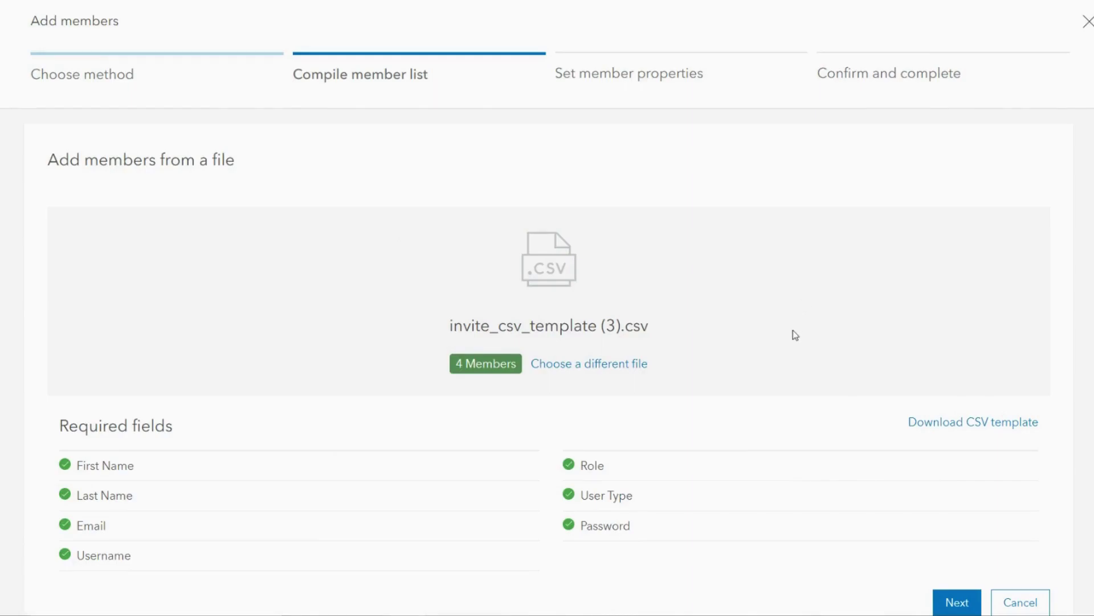
# Step: Advance the four imported Publisher members through member properties to the Confirm and complete summary
pyautogui.click(941, 604)
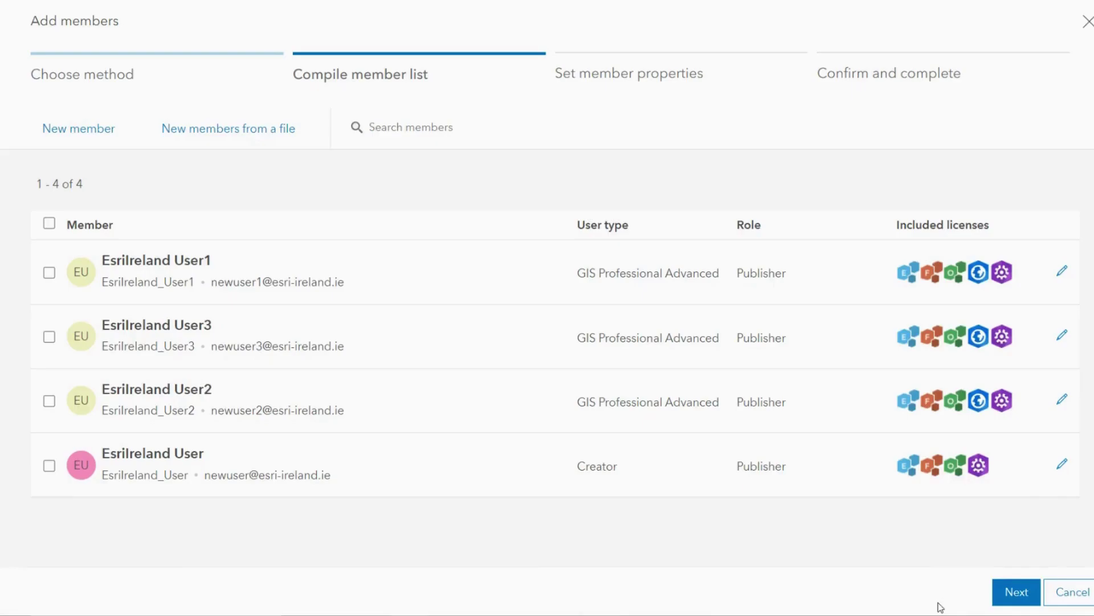
pyautogui.click(1020, 594)
pyautogui.click(1023, 596)
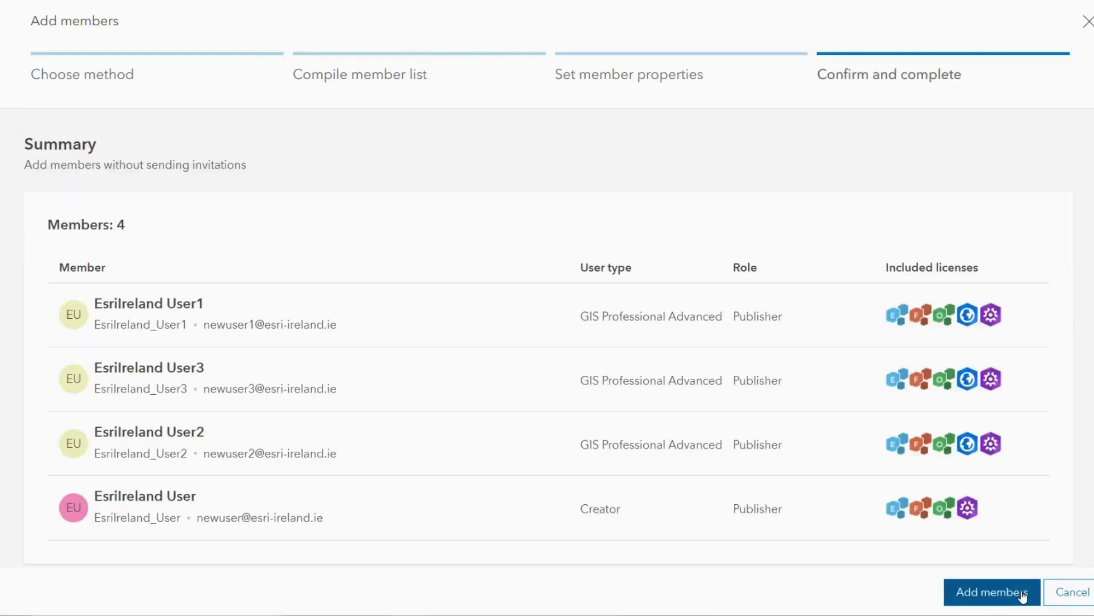